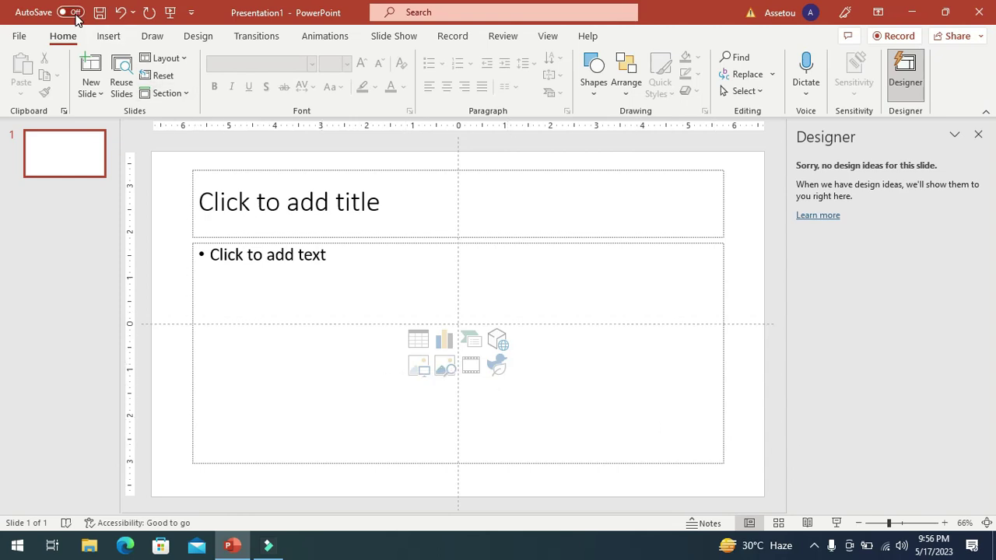
{"action": "left_click", "coordinate": [110, 39]}
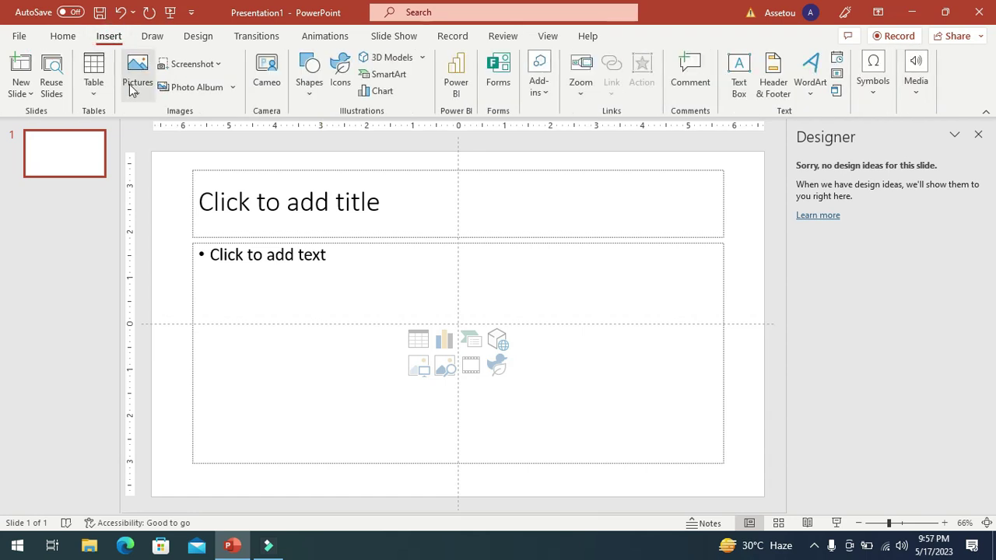
{"action": "left_click", "coordinate": [136, 86]}
{"action": "left_click", "coordinate": [156, 137]}
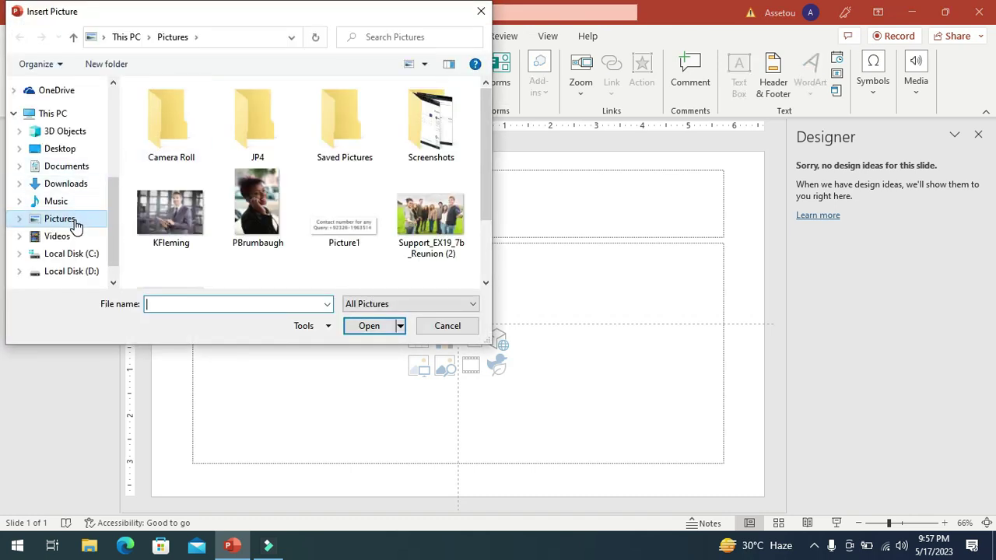
{"action": "left_click", "coordinate": [178, 226]}
{"action": "left_click", "coordinate": [370, 327]}
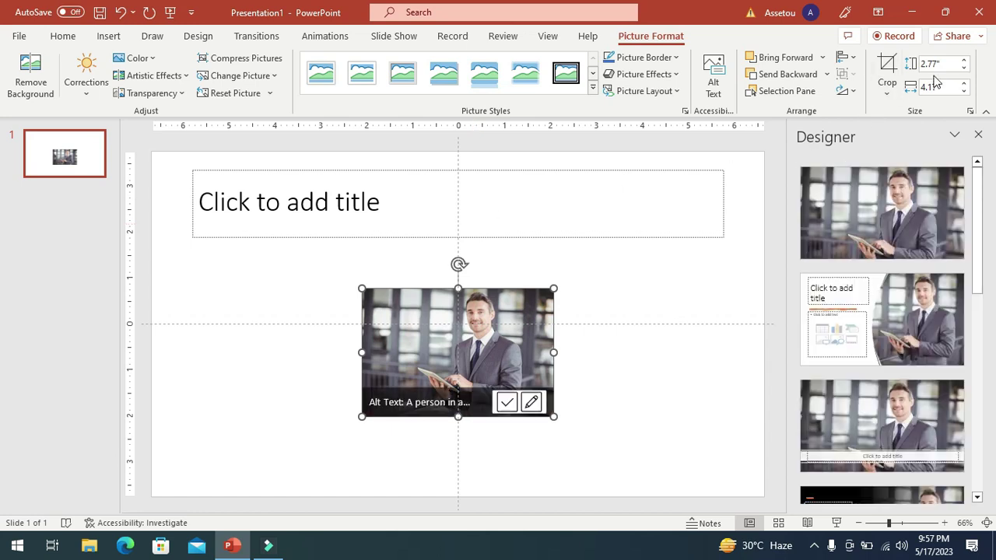
Step: Enlarge the photo to 3.33" high by 5" wide and open the full Size settings
{"action": "left_click", "coordinate": [965, 64]}
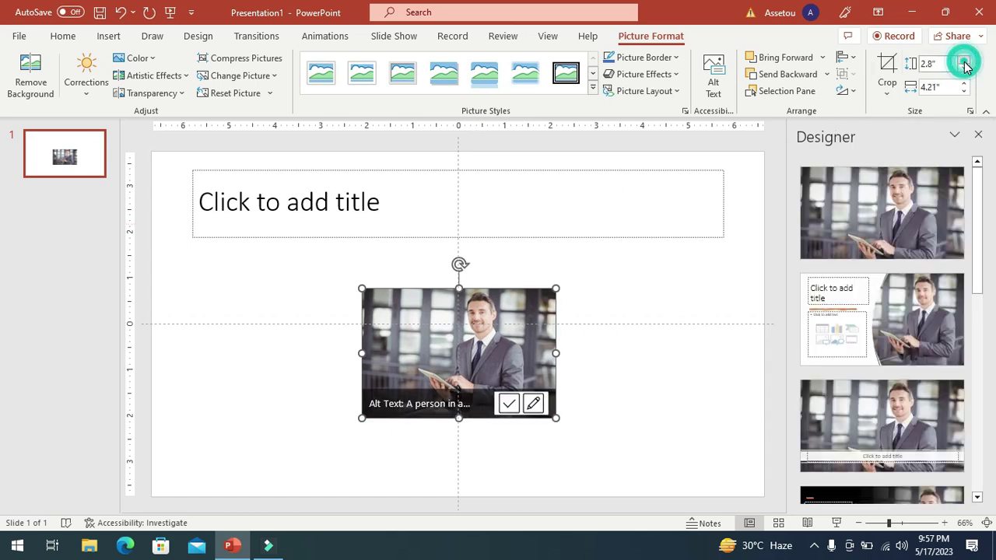
{"action": "left_click", "coordinate": [965, 64]}
{"action": "left_click", "coordinate": [965, 64]}
{"action": "left_click", "coordinate": [965, 64]}
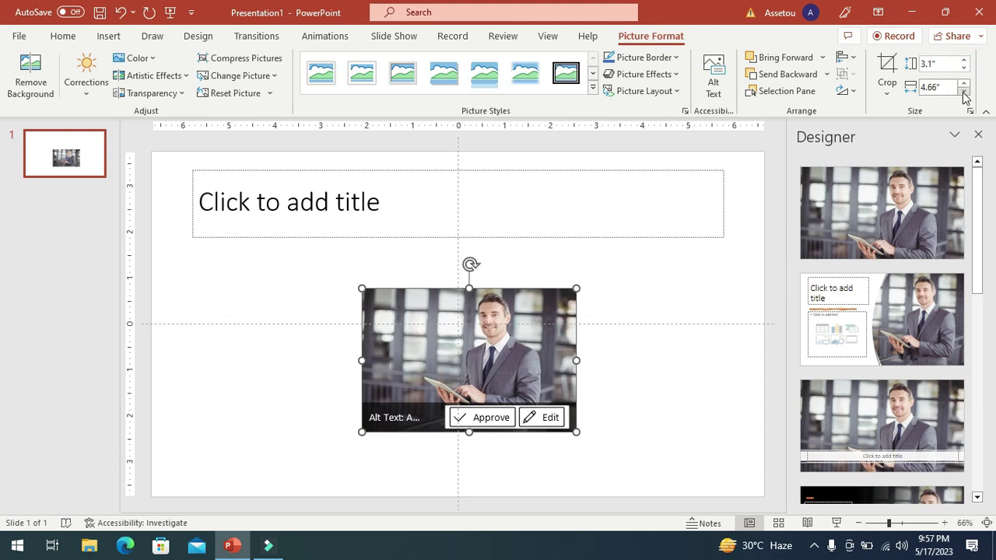
{"action": "left_click", "coordinate": [963, 84]}
{"action": "left_click", "coordinate": [963, 85]}
{"action": "left_click", "coordinate": [963, 84]}
{"action": "left_click", "coordinate": [963, 84]}
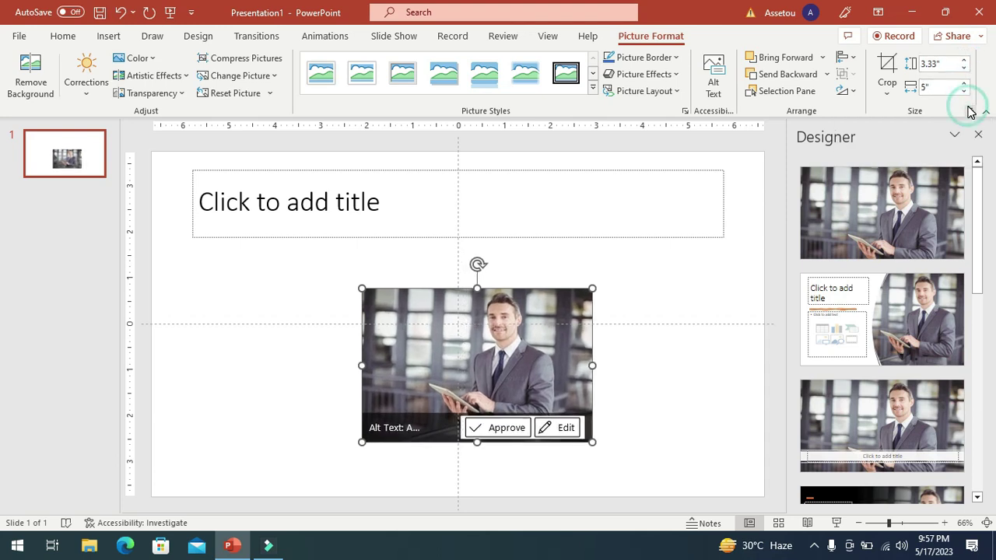
{"action": "left_click", "coordinate": [969, 111]}
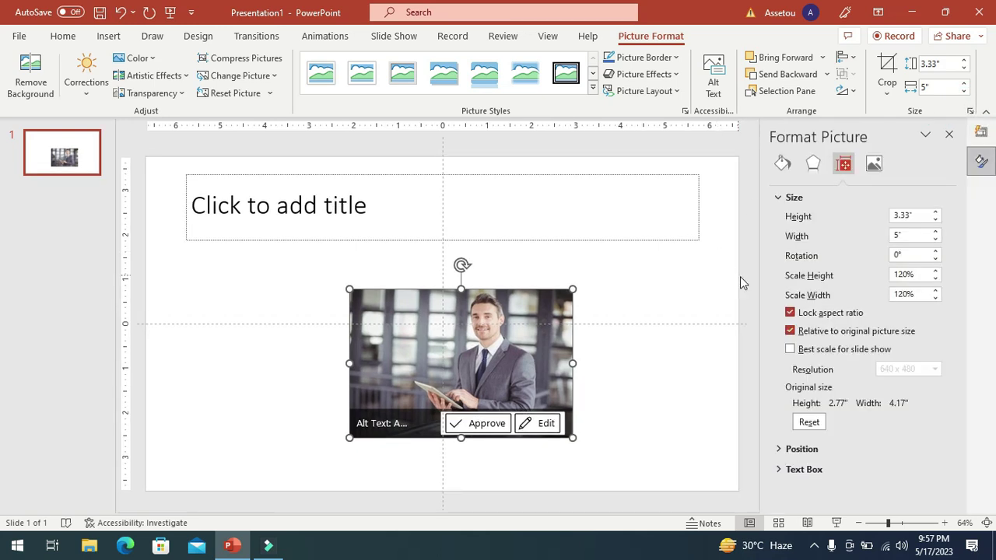
Step: Turn off Lock aspect ratio and expand the Position settings
{"action": "left_click", "coordinate": [791, 314]}
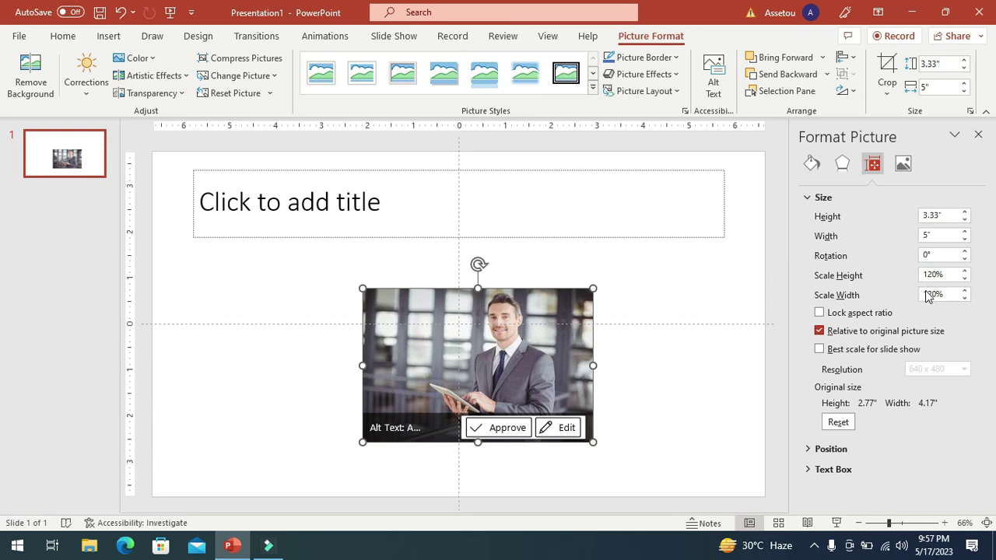
{"action": "left_click", "coordinate": [824, 450]}
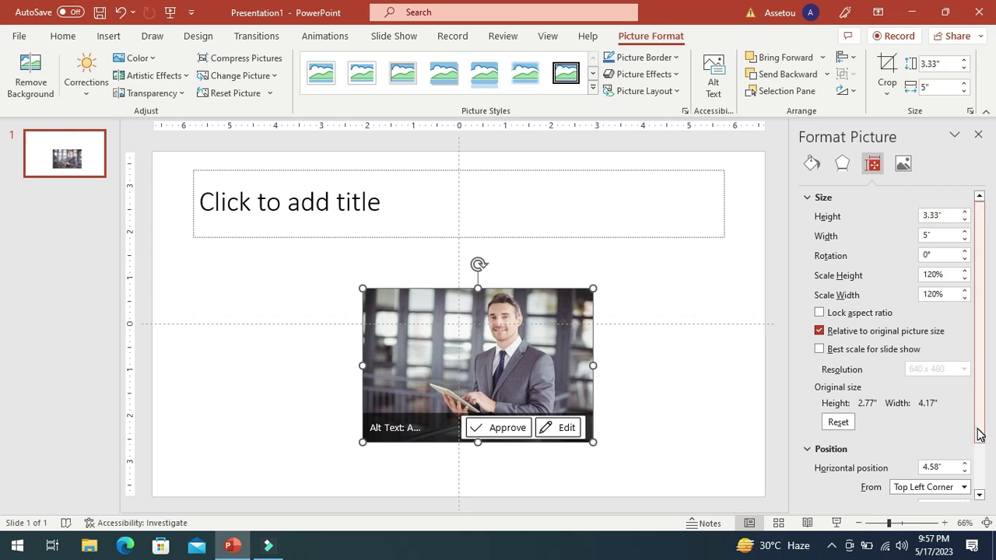
{"action": "left_click_drag", "start_coordinate": [979, 434], "coordinate": [979, 481]}
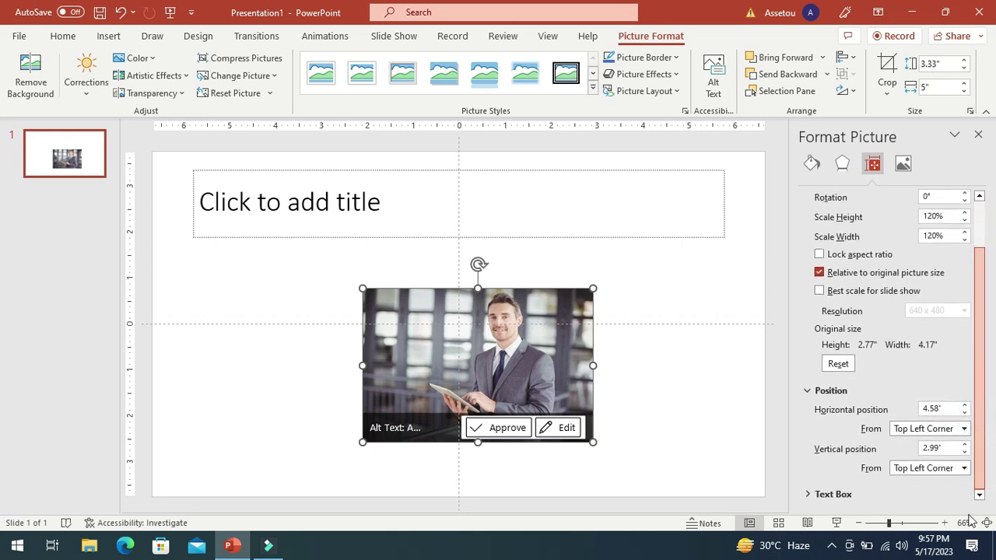
Step: Increase the photo's horizontal position to move it right
{"action": "left_click", "coordinate": [965, 405]}
{"action": "left_click", "coordinate": [965, 405]}
{"action": "left_click", "coordinate": [965, 405]}
{"action": "left_click", "coordinate": [965, 406]}
{"action": "left_click", "coordinate": [964, 406]}
{"action": "left_click", "coordinate": [964, 405]}
{"action": "left_click", "coordinate": [964, 405]}
{"action": "left_click", "coordinate": [965, 405]}
{"action": "left_click", "coordinate": [965, 405]}
{"action": "left_click", "coordinate": [965, 406]}
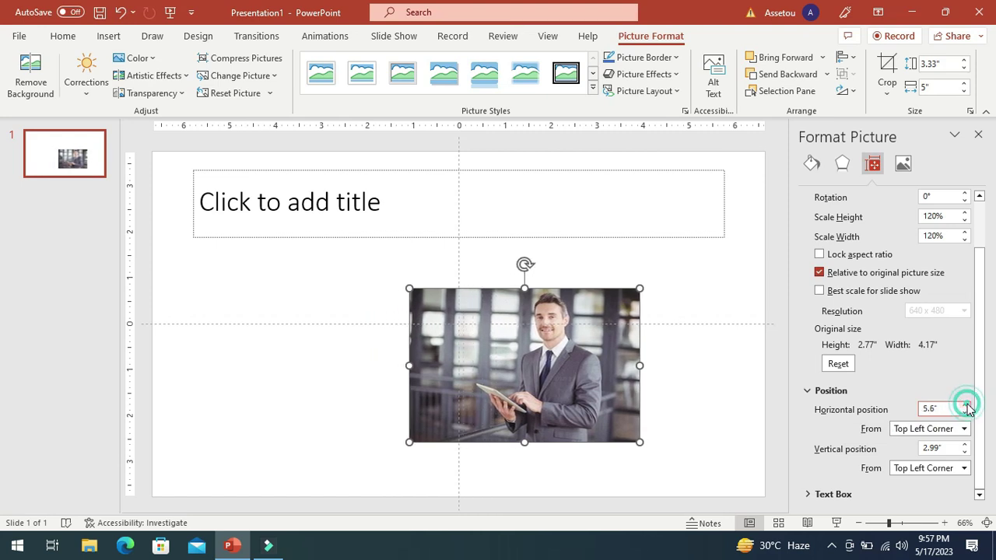
Step: Set the vertical position to 3.6" and the horizontal position to 6.3"
{"action": "left_click", "coordinate": [964, 445]}
{"action": "left_click", "coordinate": [964, 445]}
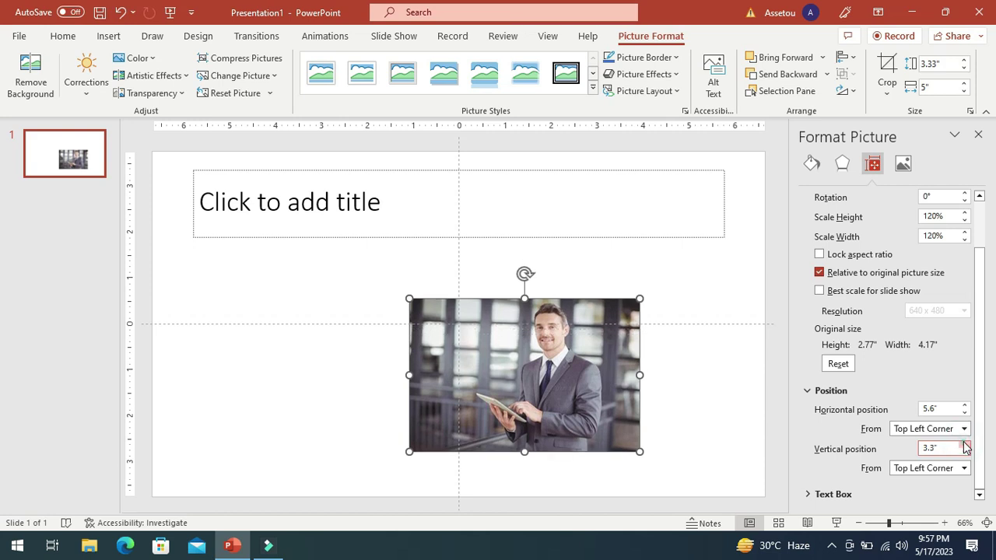
{"action": "left_click", "coordinate": [965, 445]}
{"action": "left_click", "coordinate": [965, 445]}
{"action": "left_click", "coordinate": [964, 446]}
{"action": "left_click", "coordinate": [965, 445]}
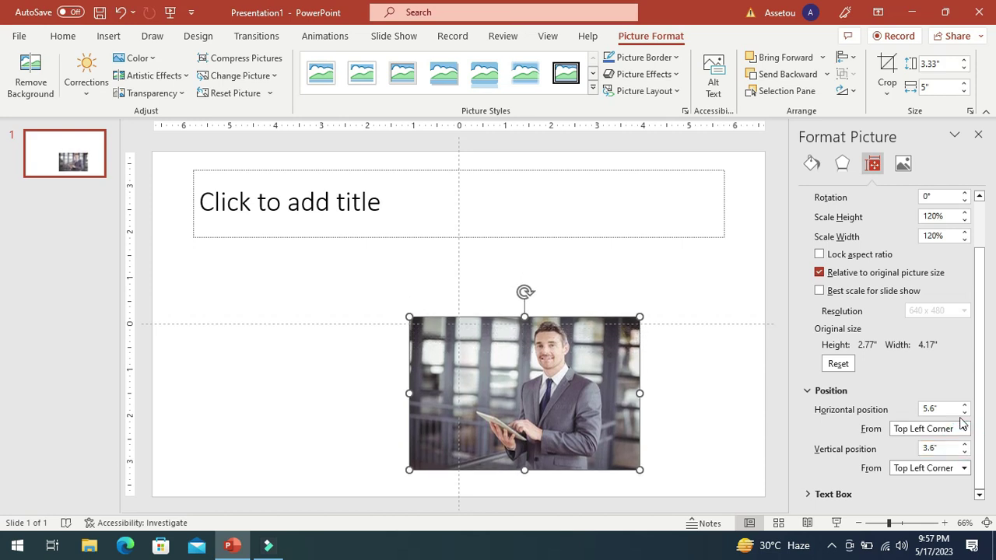
{"action": "left_click", "coordinate": [965, 407]}
{"action": "left_click", "coordinate": [965, 407]}
{"action": "left_click", "coordinate": [965, 407]}
{"action": "left_click", "coordinate": [965, 407]}
{"action": "left_click", "coordinate": [965, 407]}
{"action": "left_click", "coordinate": [965, 406]}
{"action": "left_click", "coordinate": [965, 407]}
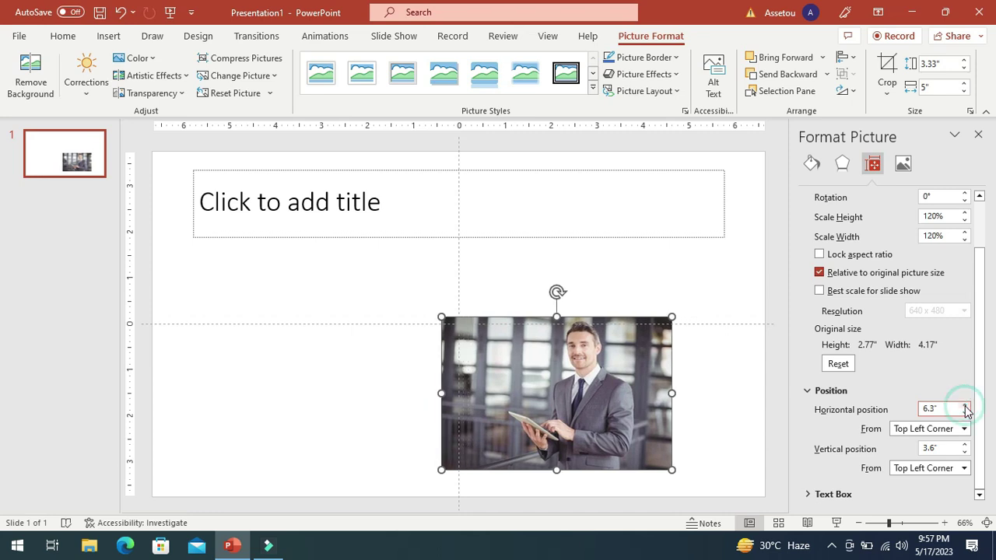
{"action": "left_click", "coordinate": [977, 136]}
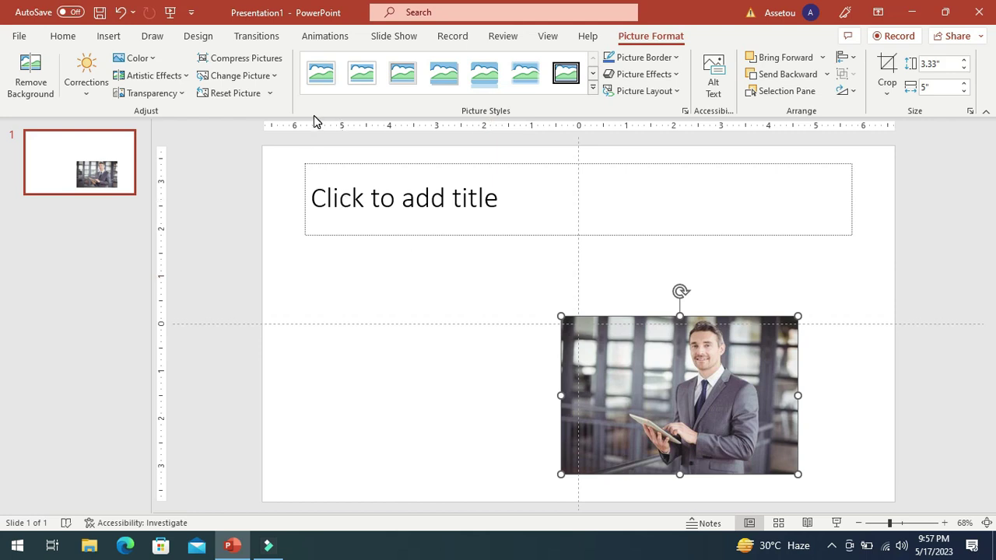
{"action": "left_click", "coordinate": [971, 112]}
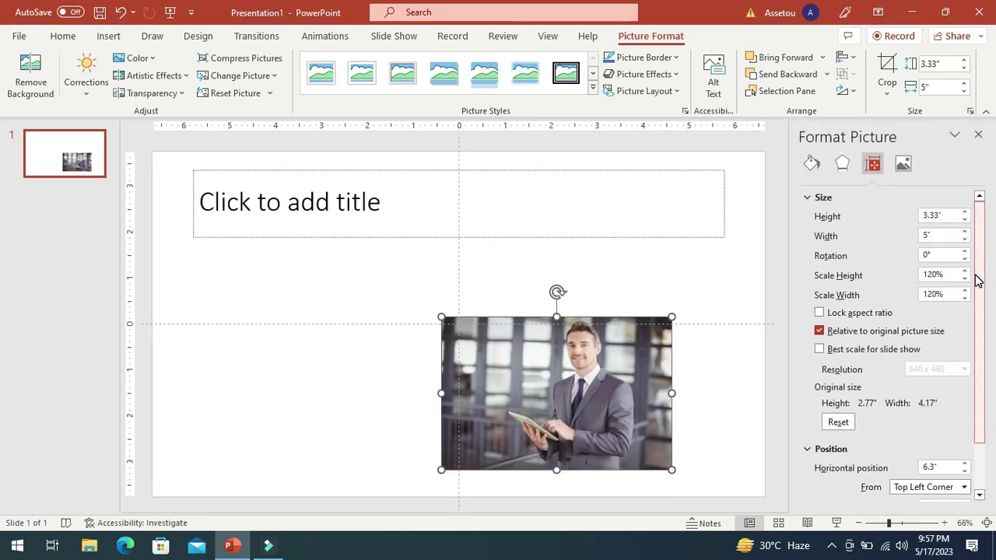
{"action": "scroll", "coordinate": [977, 282], "scroll_direction": "down", "scroll_amount": 3}
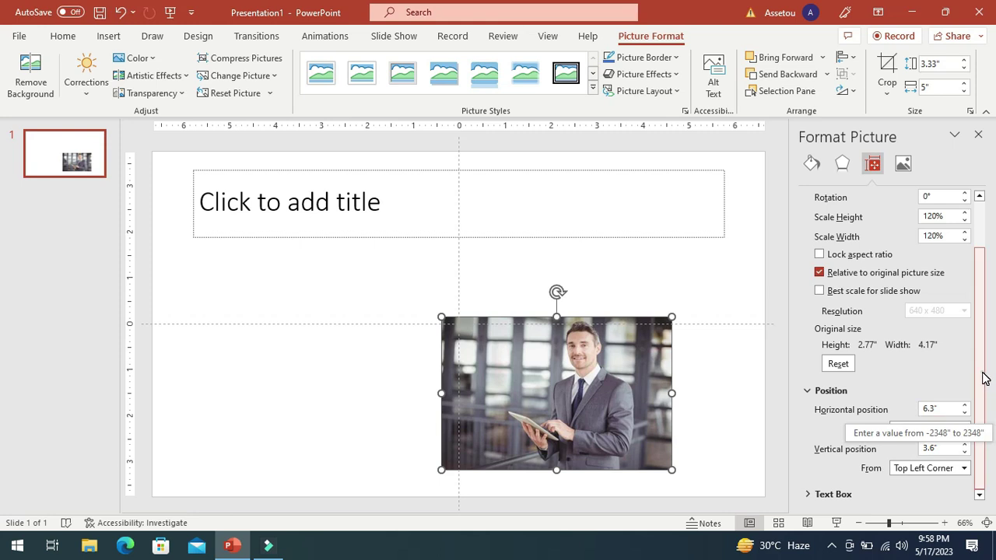
{"action": "scroll", "coordinate": [983, 378], "scroll_direction": "up", "scroll_amount": 3}
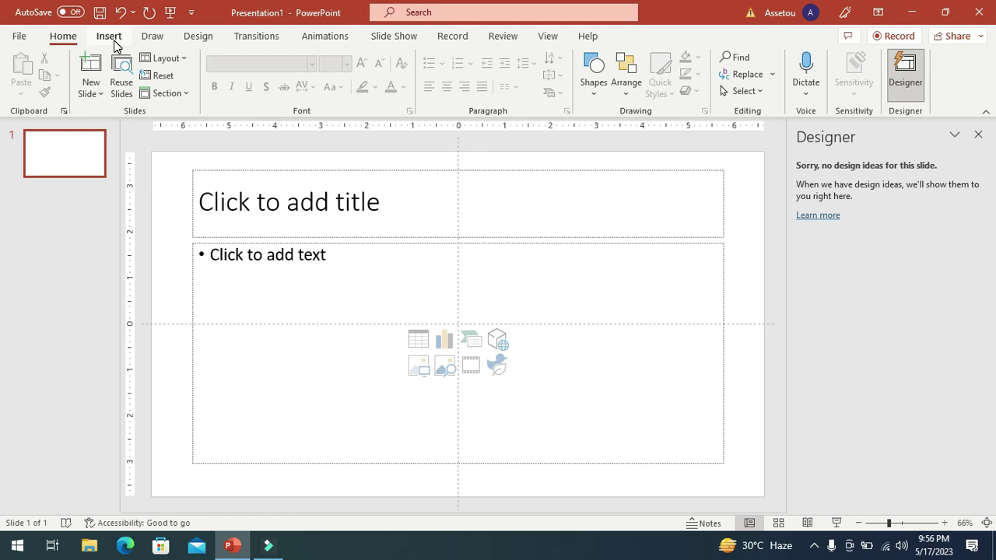
{"action": "left_click", "coordinate": [108, 37]}
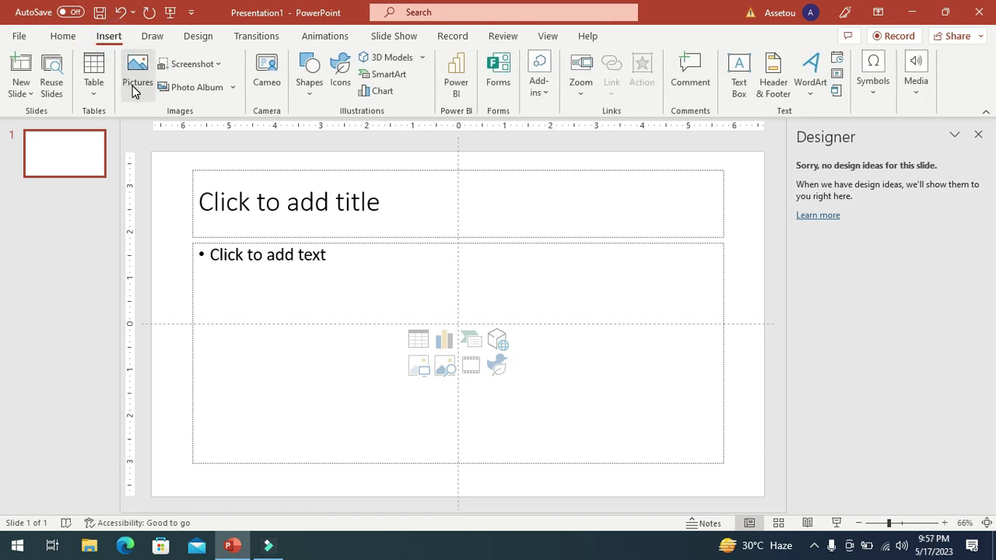
{"action": "left_click", "coordinate": [135, 78]}
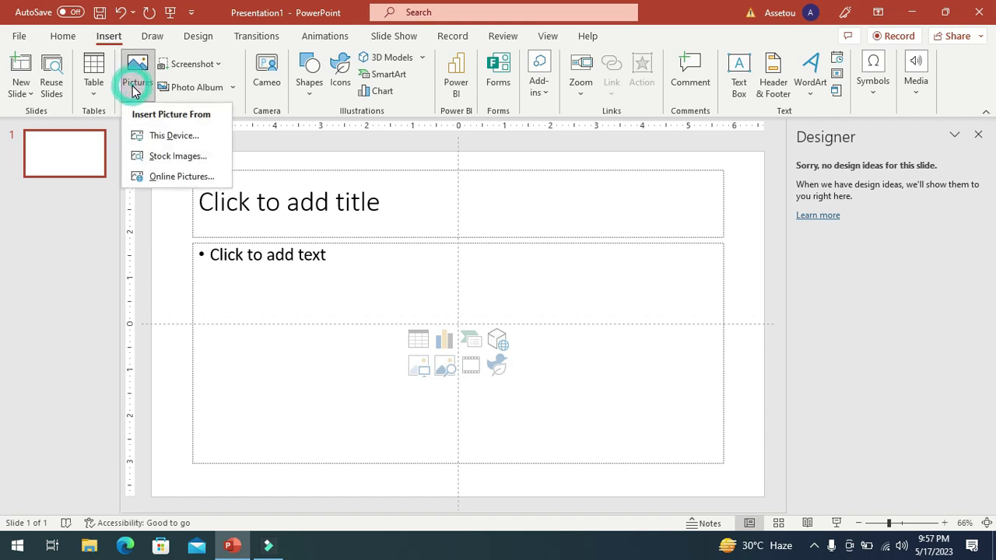
{"action": "left_click", "coordinate": [156, 138]}
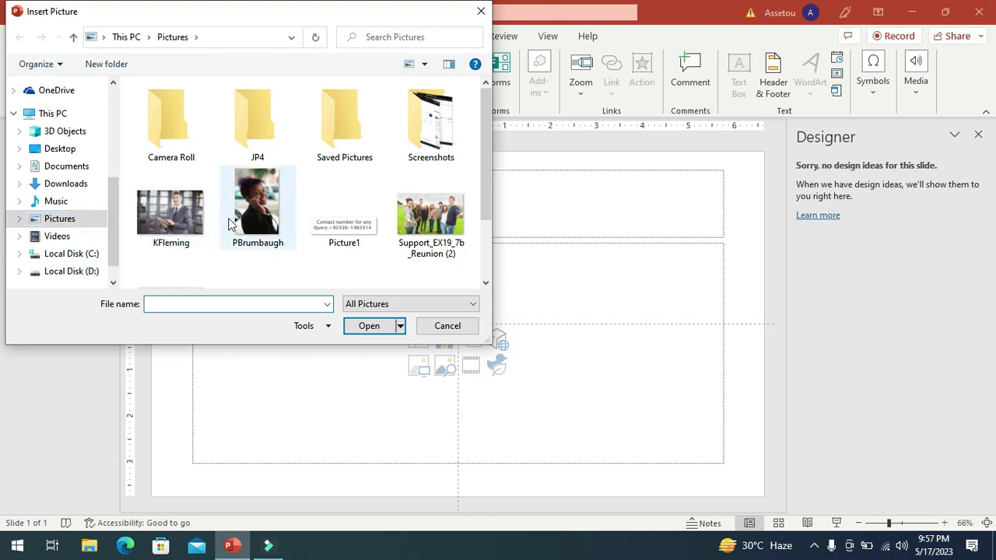
{"action": "left_click", "coordinate": [184, 235]}
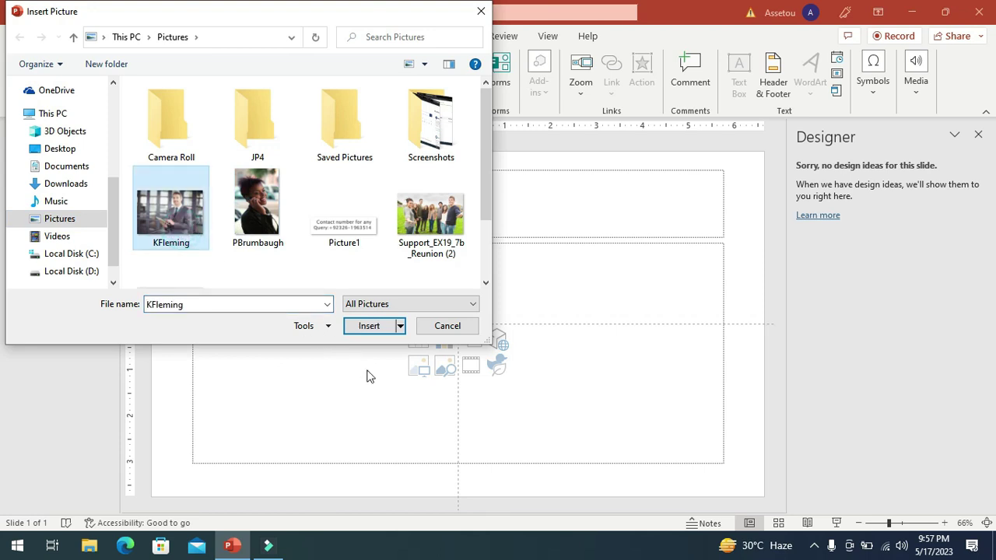
{"action": "left_click", "coordinate": [377, 333]}
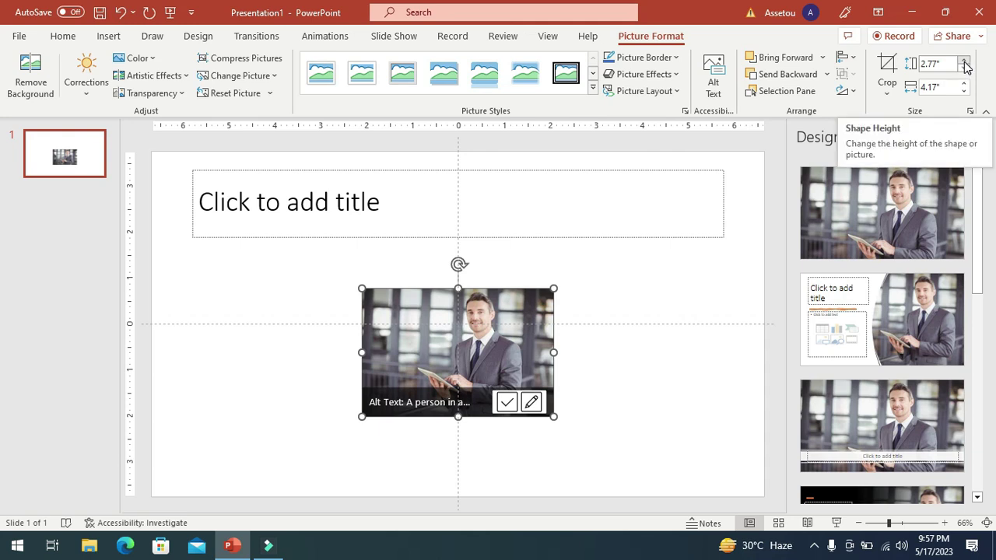
{"action": "left_click", "coordinate": [963, 63]}
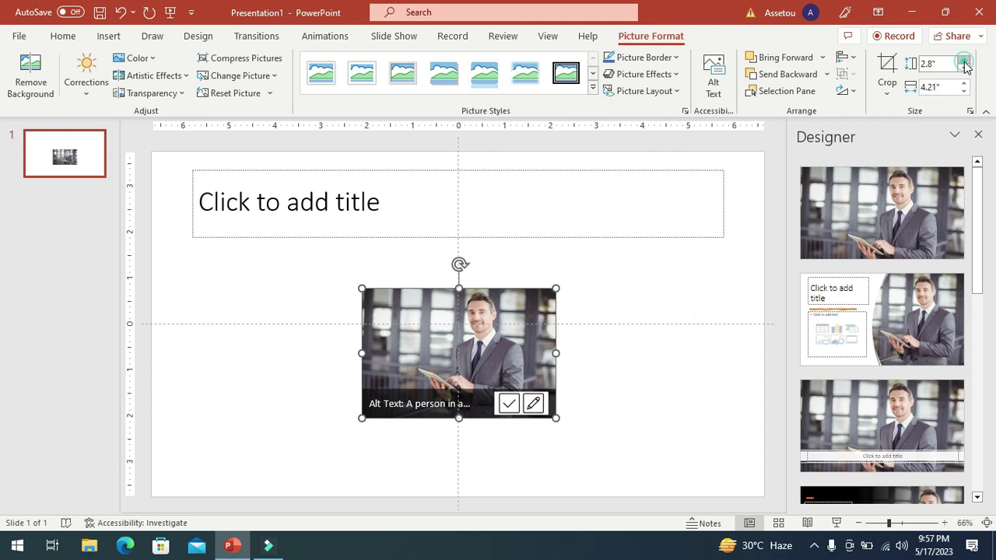
{"action": "left_click", "coordinate": [964, 62]}
{"action": "left_click", "coordinate": [964, 62]}
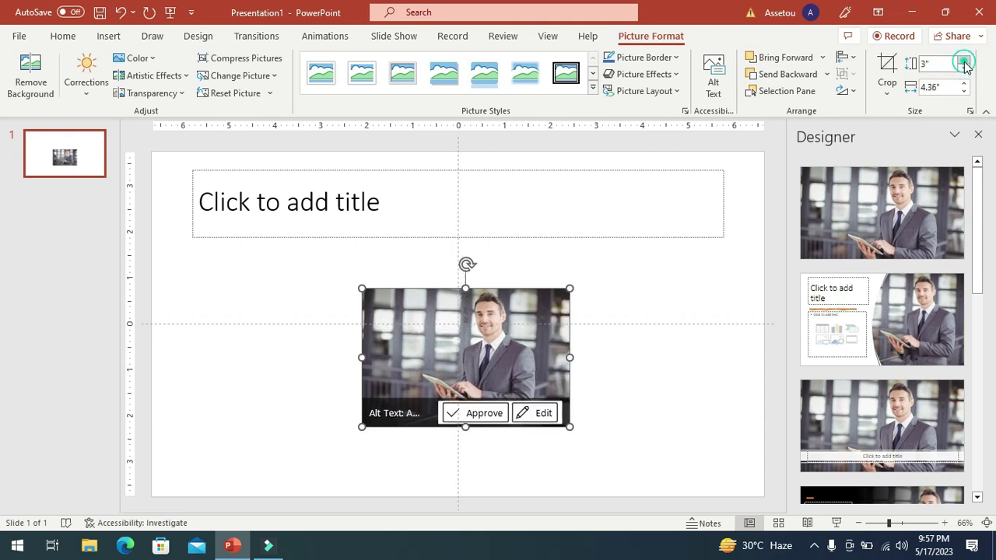
{"action": "left_click", "coordinate": [964, 63]}
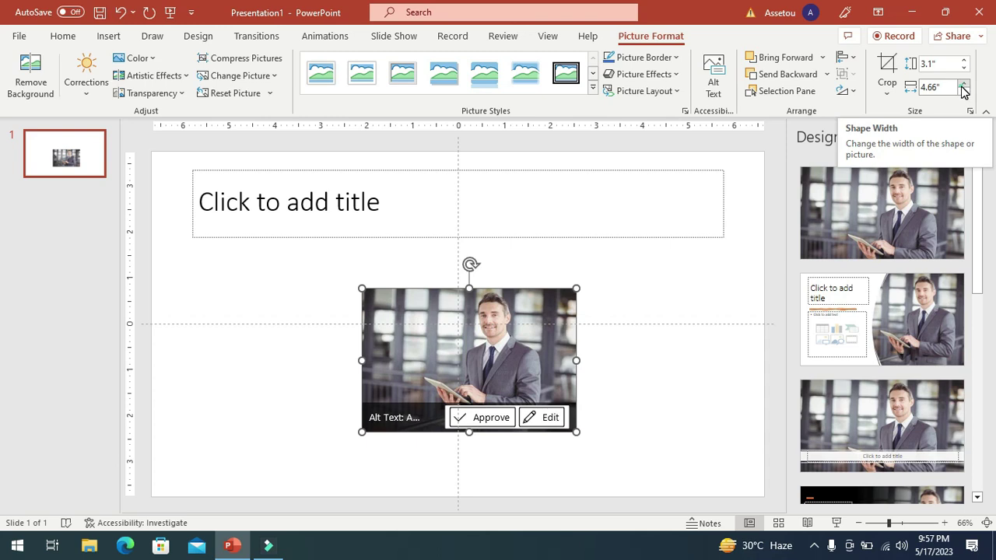
{"action": "left_click", "coordinate": [963, 85]}
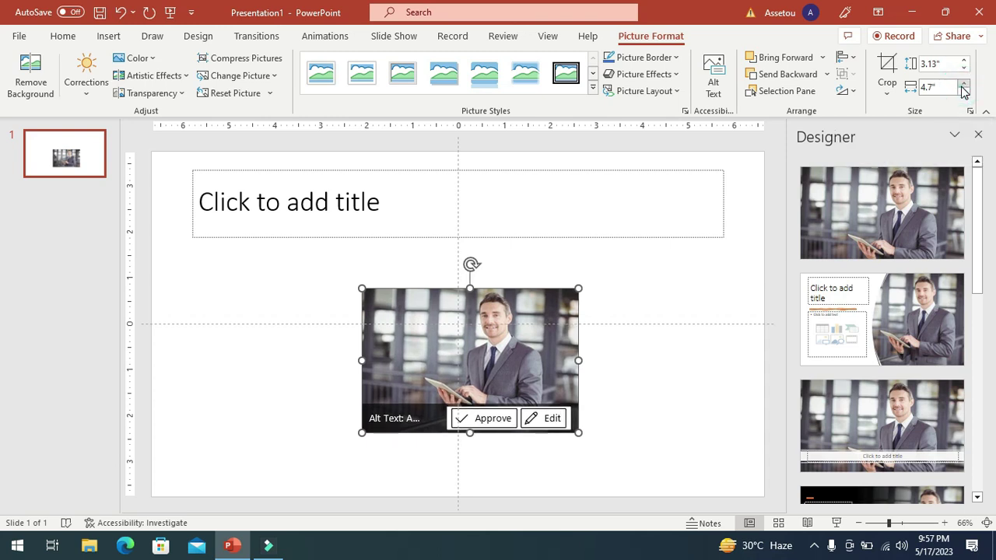
{"action": "left_click", "coordinate": [963, 86]}
{"action": "left_click", "coordinate": [963, 85]}
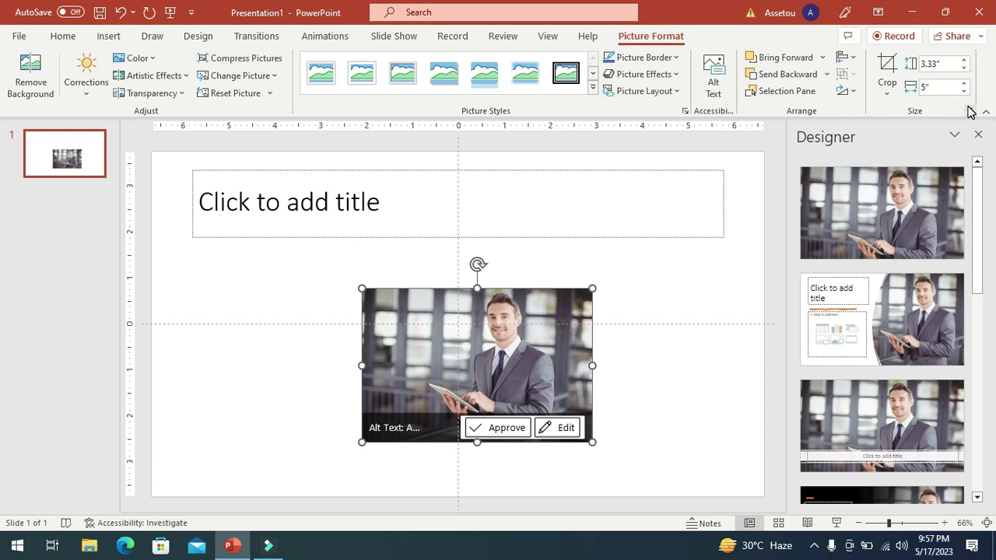
Step: Open the Format Picture size settings and uncheck Lock aspect ratio
{"action": "left_click", "coordinate": [969, 111]}
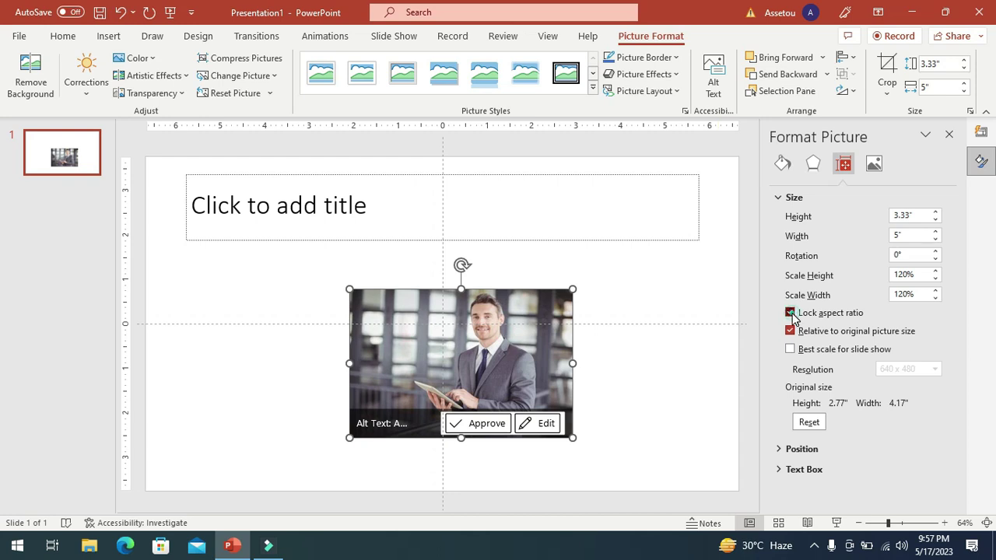
{"action": "left_click", "coordinate": [790, 313]}
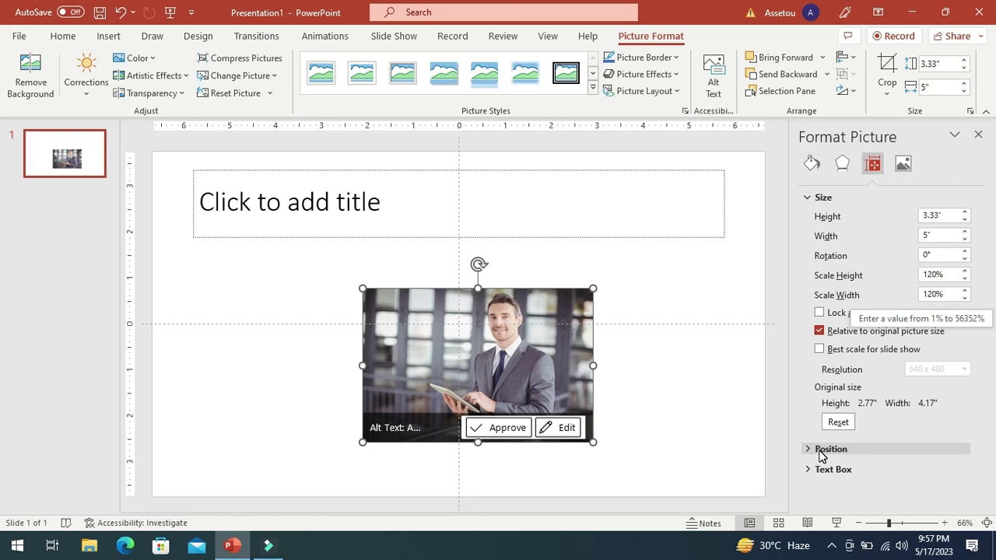
Step: Expand the Position settings and select the 4.58" Horizontal position value
{"action": "left_click", "coordinate": [818, 455]}
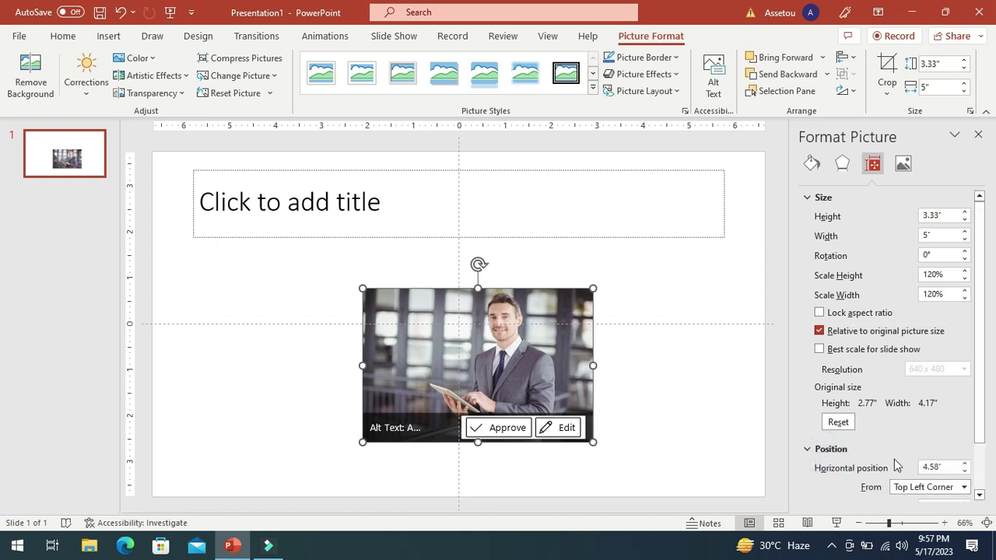
{"action": "left_click", "coordinate": [987, 434]}
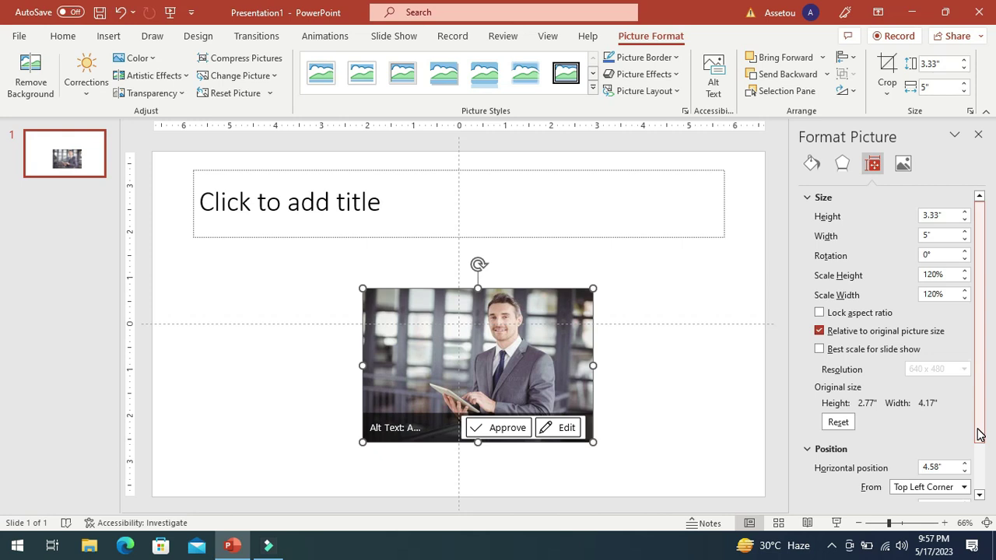
{"action": "left_click_drag", "start_coordinate": [978, 434], "coordinate": [978, 497]}
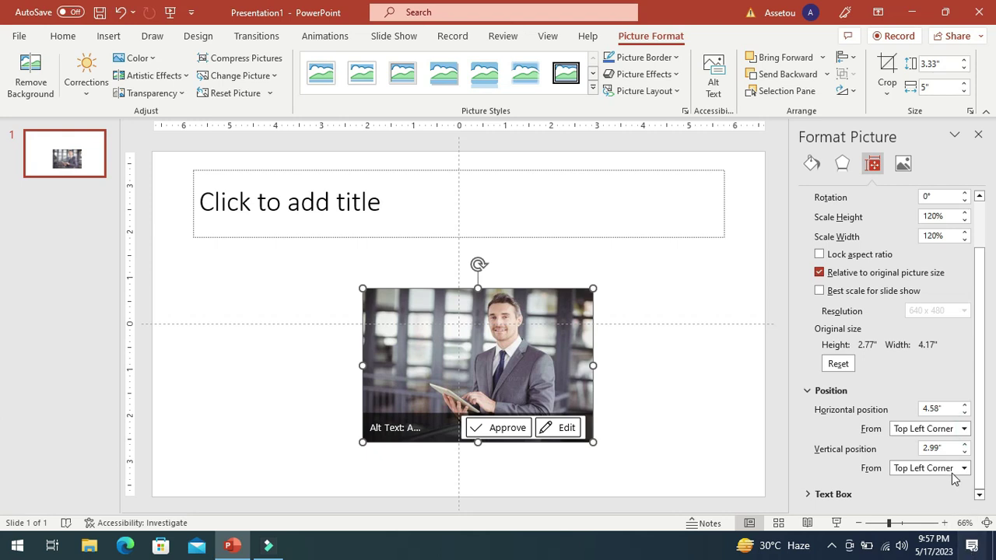
{"action": "left_click", "coordinate": [950, 409]}
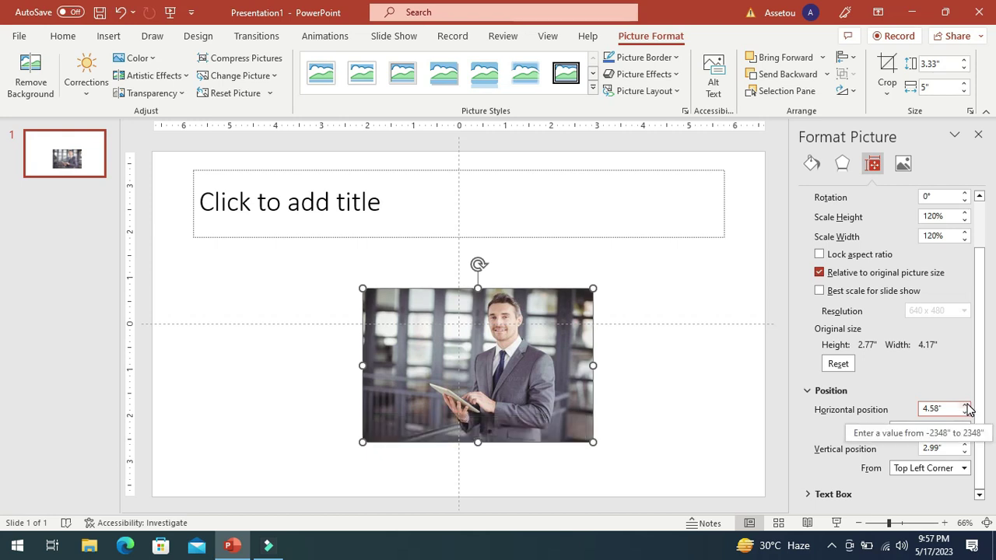
Step: Raise the horizontal position from 4.58" to 5.6"
{"action": "left_click", "coordinate": [966, 405]}
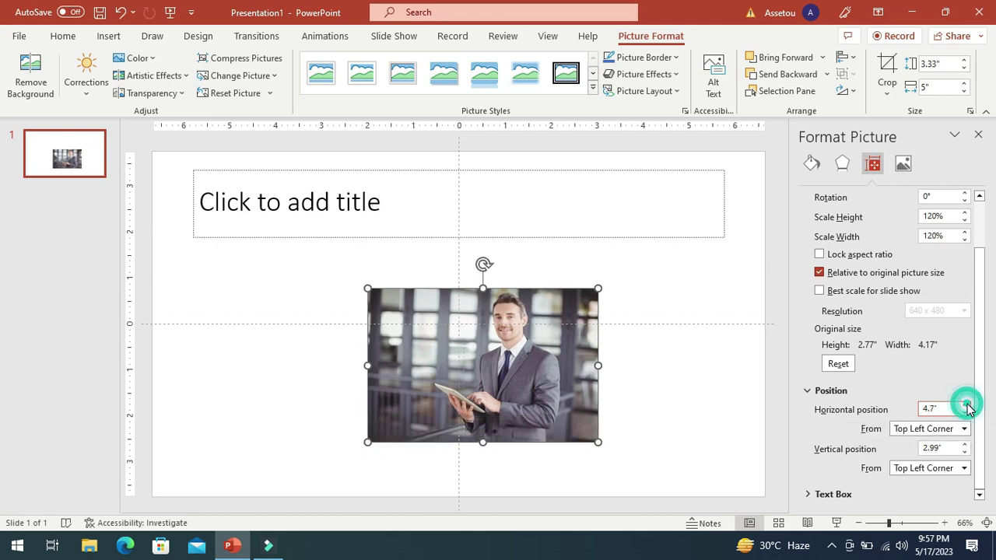
{"action": "left_click", "coordinate": [966, 405]}
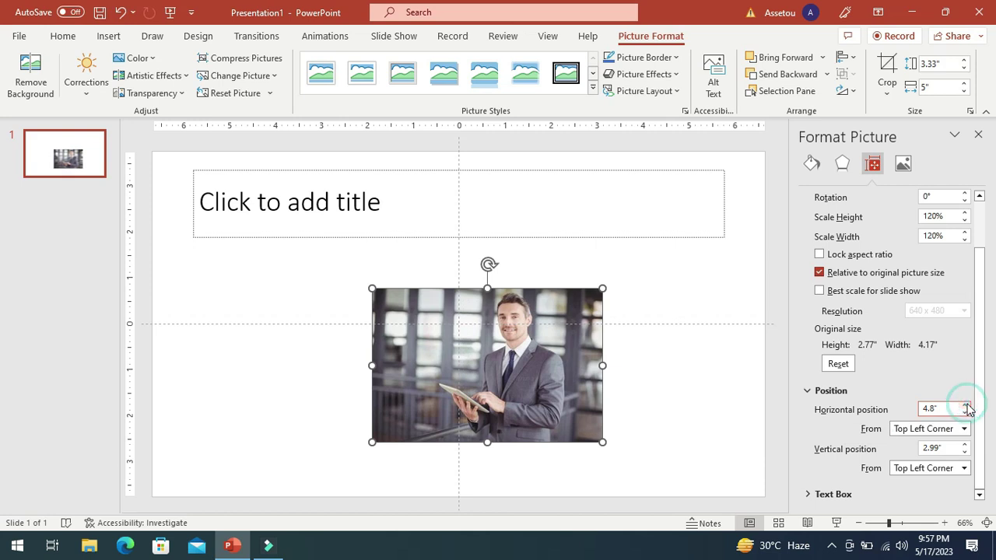
{"action": "left_click", "coordinate": [966, 405]}
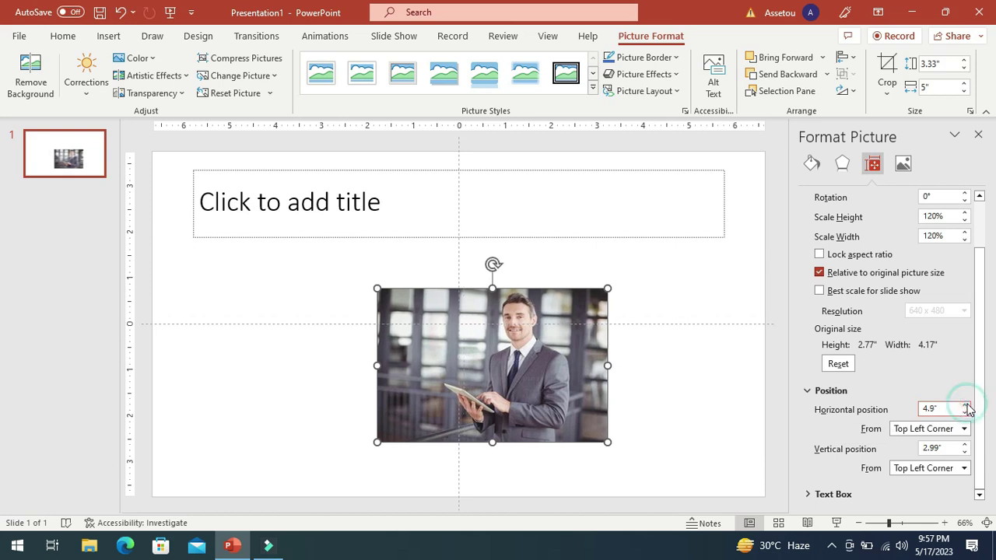
{"action": "left_click", "coordinate": [966, 405]}
{"action": "left_click", "coordinate": [967, 405]}
{"action": "left_click", "coordinate": [967, 405]}
{"action": "left_click", "coordinate": [966, 406]}
{"action": "left_click", "coordinate": [966, 405]}
{"action": "left_click", "coordinate": [966, 406]}
{"action": "left_click", "coordinate": [966, 405]}
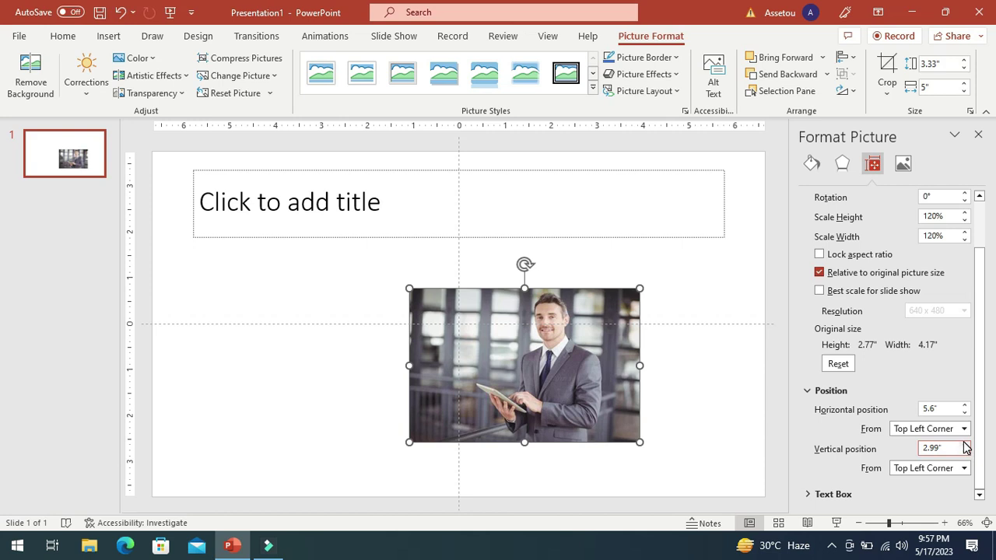
Step: Lower the photo to a vertical position of 3.6"
{"action": "left_click", "coordinate": [965, 444]}
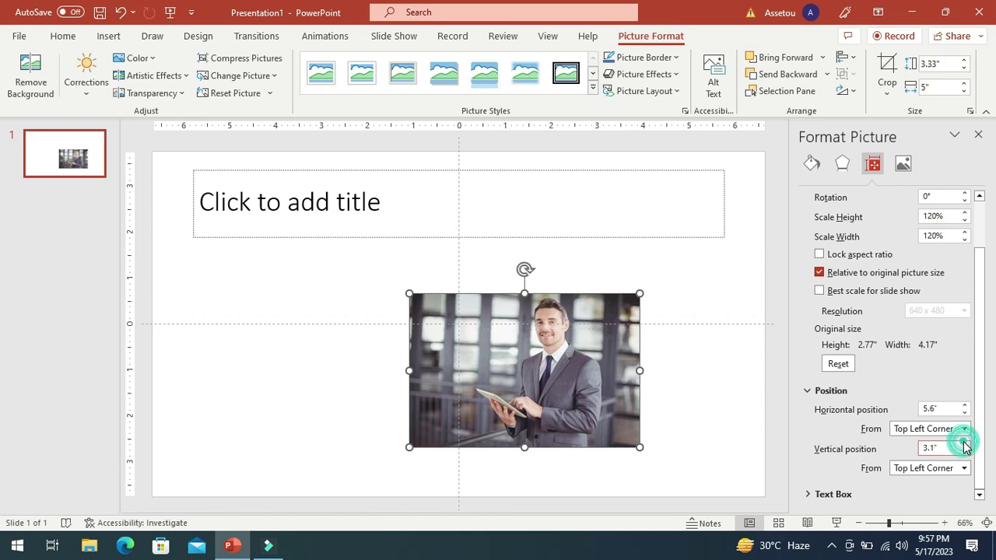
{"action": "left_click", "coordinate": [965, 444]}
{"action": "left_click", "coordinate": [965, 444]}
{"action": "left_click", "coordinate": [965, 444]}
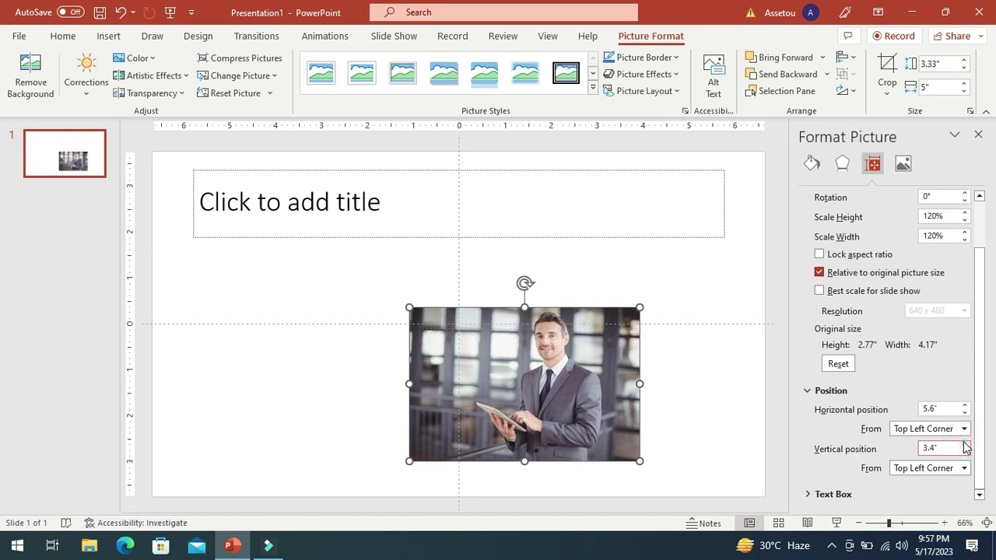
{"action": "left_click", "coordinate": [965, 444]}
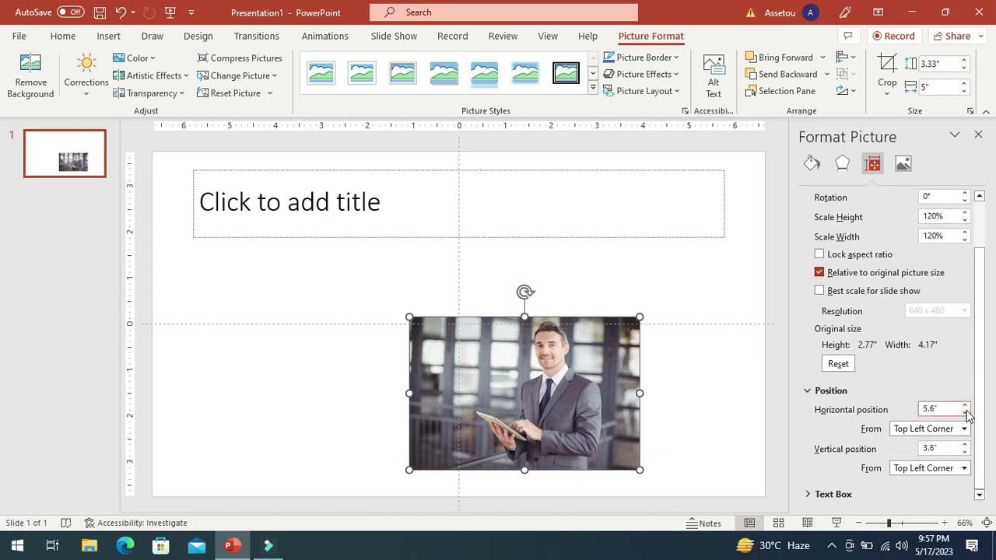
Step: Move the photo right to a horizontal position of 6.3"
{"action": "left_click", "coordinate": [965, 405]}
{"action": "left_click", "coordinate": [965, 406]}
{"action": "left_click", "coordinate": [965, 405]}
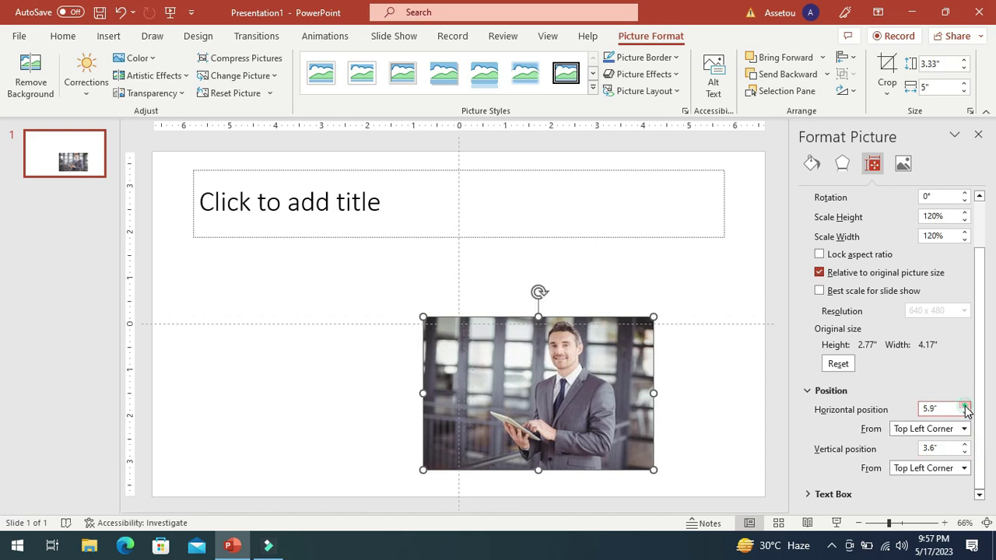
{"action": "left_click", "coordinate": [964, 406]}
{"action": "left_click", "coordinate": [965, 405]}
{"action": "left_click", "coordinate": [965, 405]}
{"action": "left_click", "coordinate": [965, 405]}
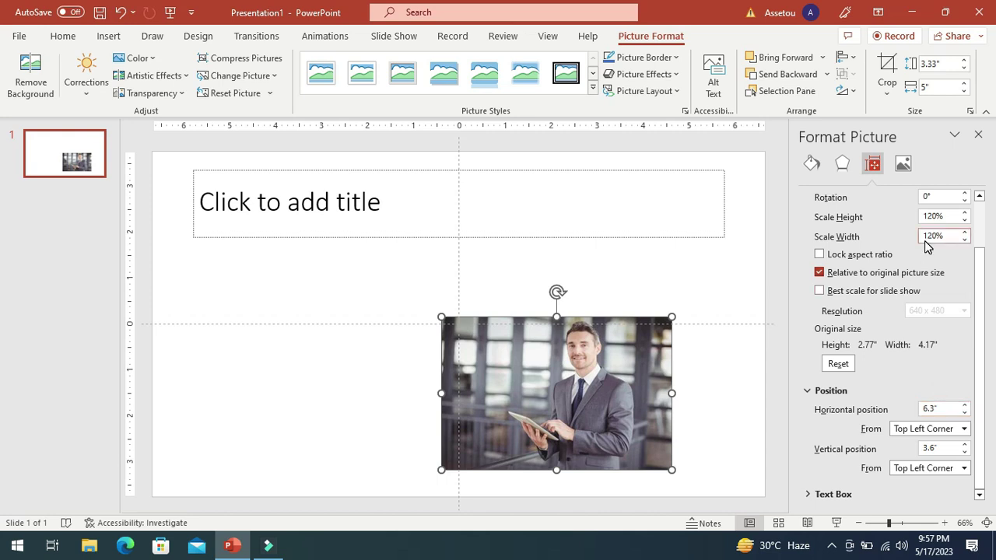
{"action": "left_click", "coordinate": [979, 136]}
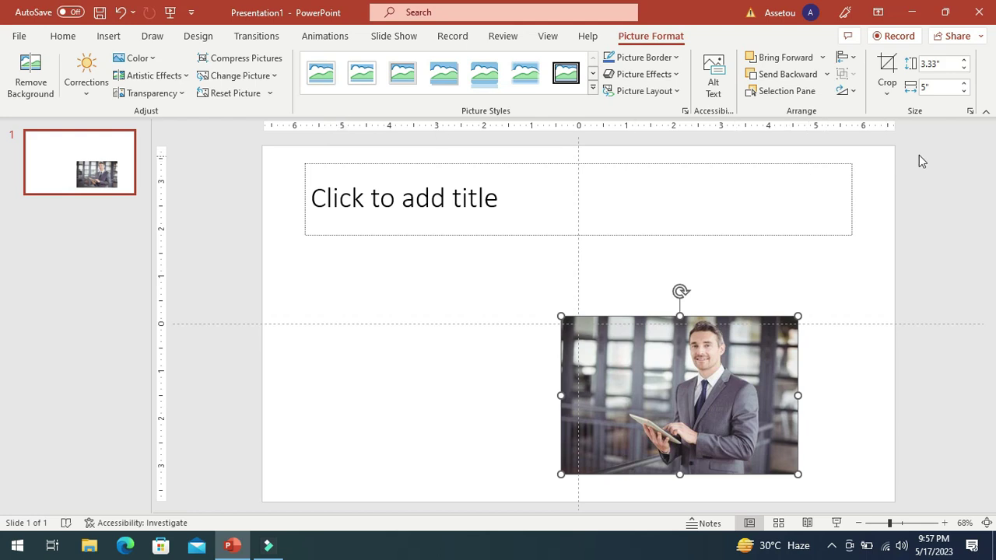
{"action": "left_click", "coordinate": [970, 113]}
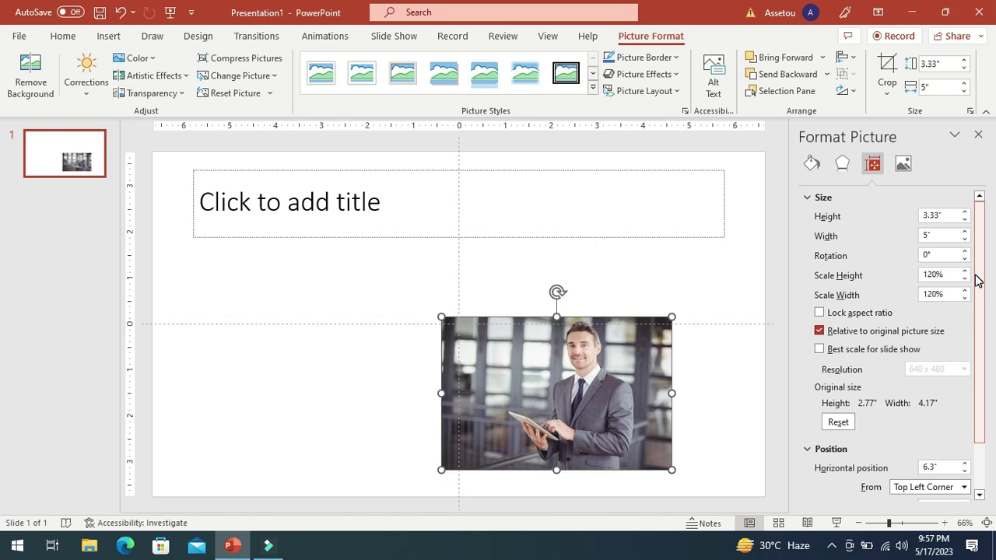
{"action": "left_click_drag", "start_coordinate": [977, 280], "coordinate": [974, 326]}
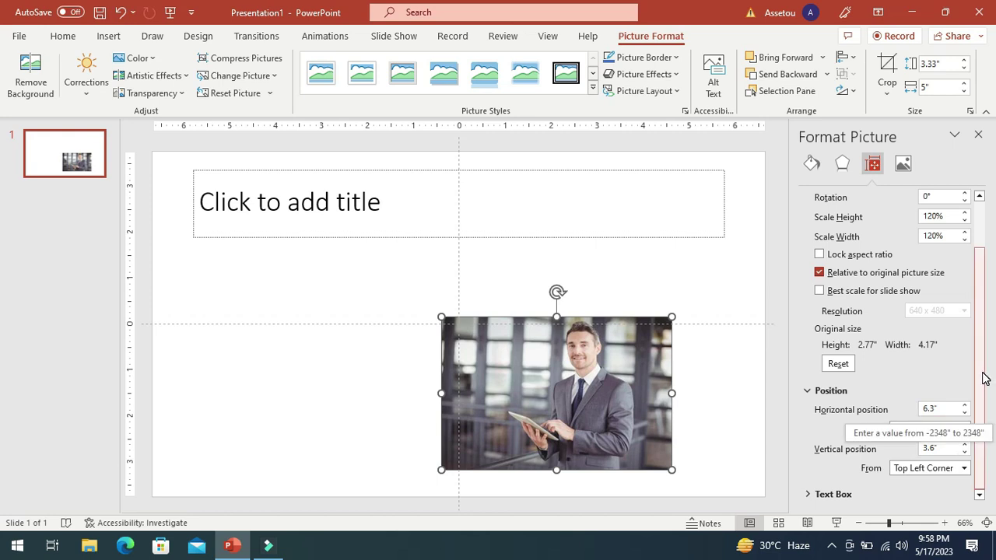
{"action": "left_click_drag", "start_coordinate": [983, 378], "coordinate": [989, 316]}
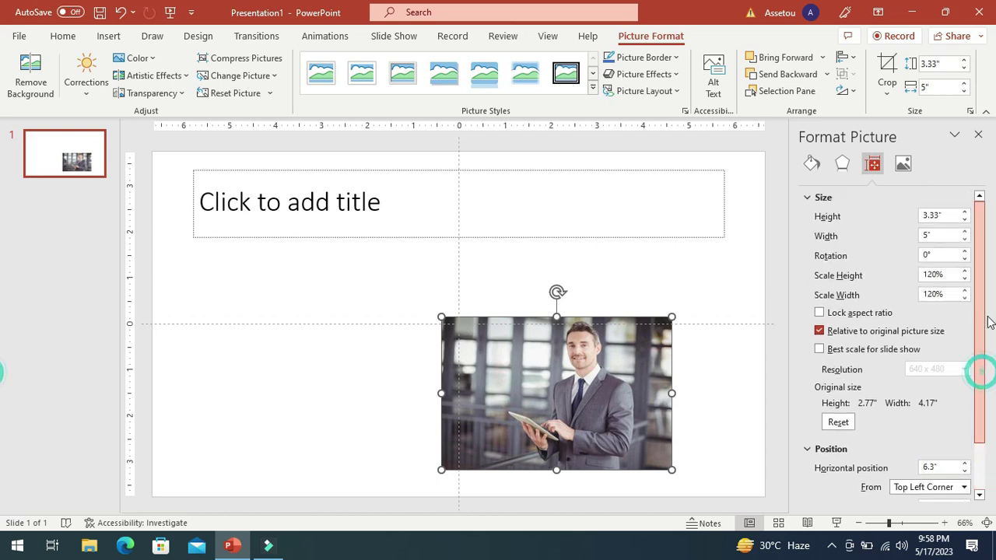